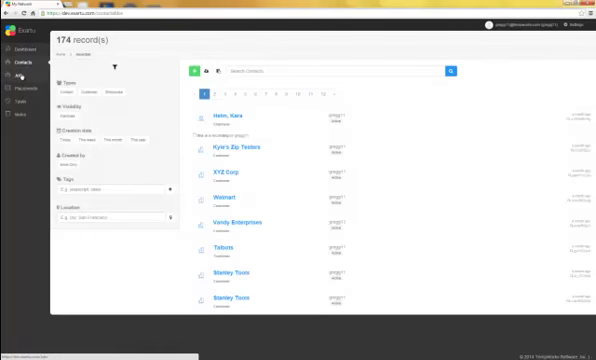
left_click(20, 74)
left_click(30, 126)
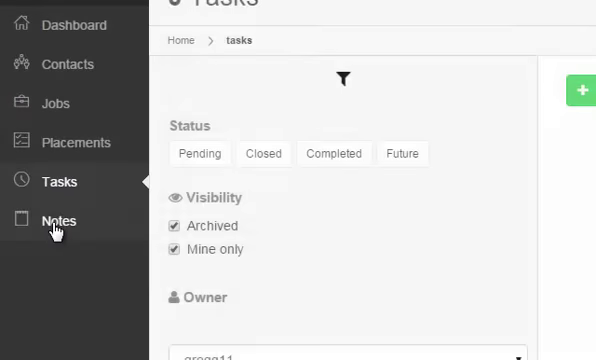
left_click(32, 148)
left_click(60, 64)
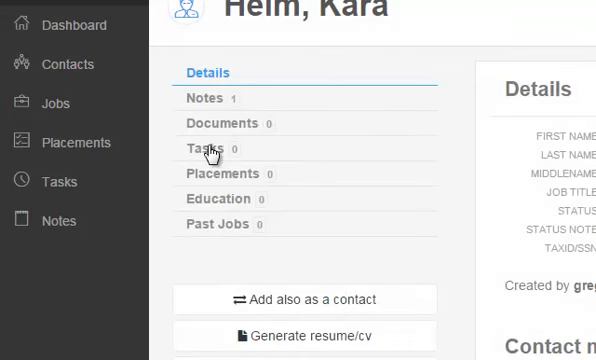
left_click(210, 150)
left_click(209, 176)
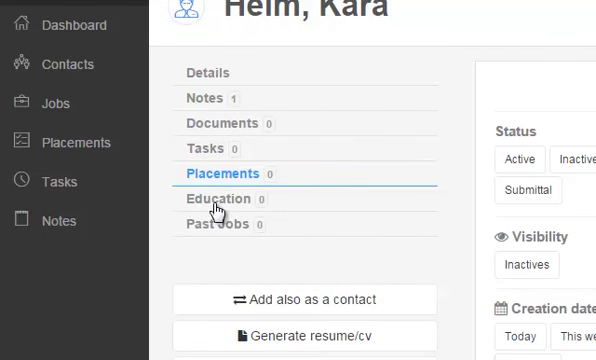
left_click(216, 206)
left_click(222, 222)
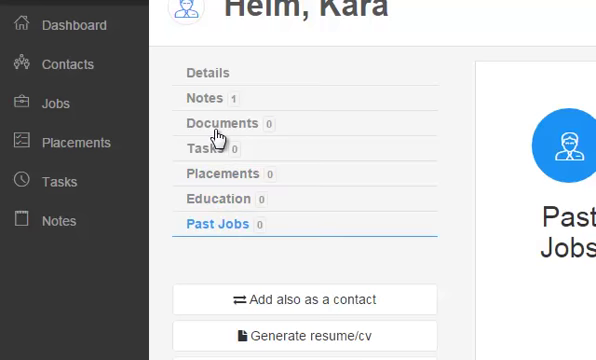
left_click(218, 128)
left_click(68, 64)
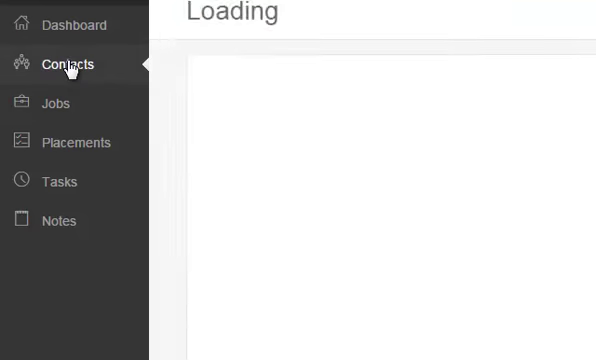
left_click(58, 103)
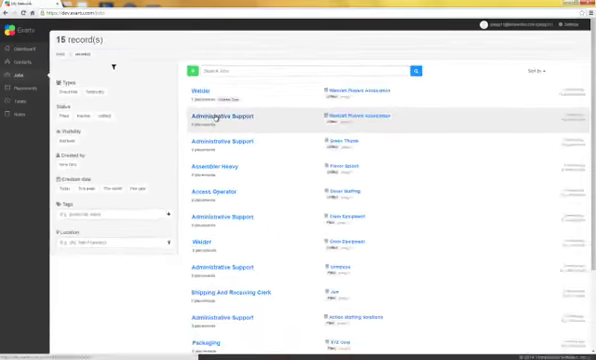
left_click(218, 117)
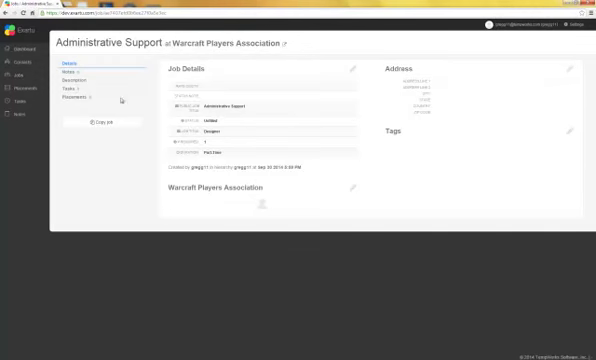
left_click(70, 72)
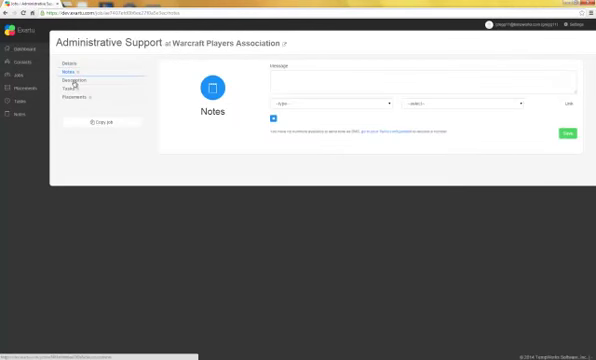
left_click(73, 81)
left_click(73, 97)
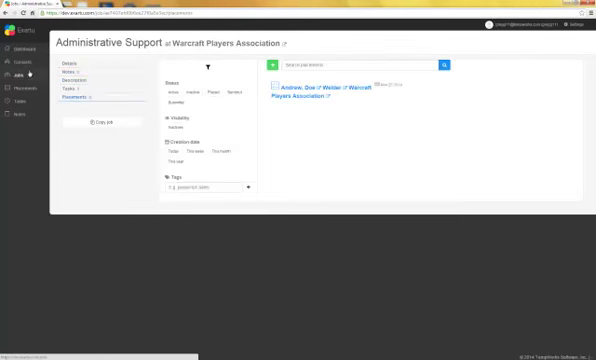
left_click(25, 62)
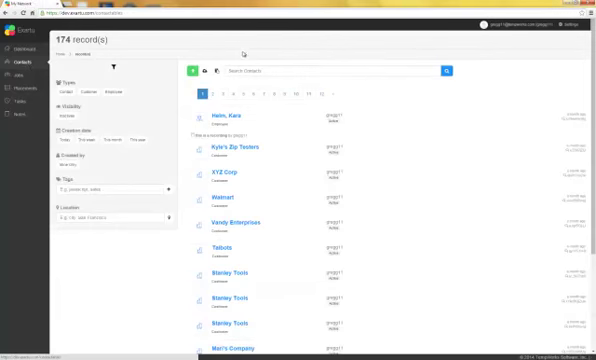